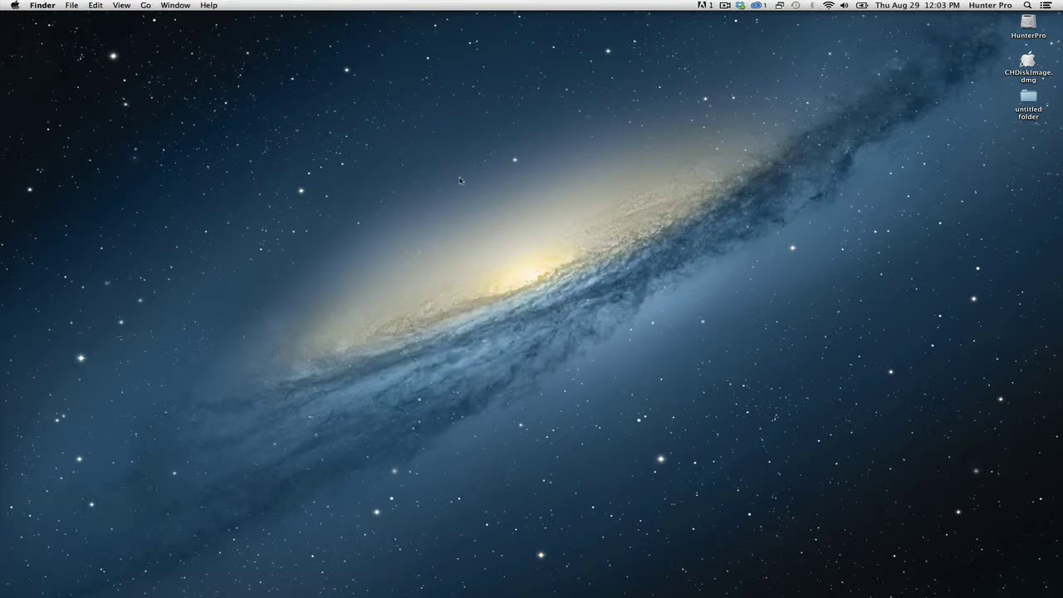
# - Search the Mac with Spotlight for "macnews"
pyautogui.press('super')
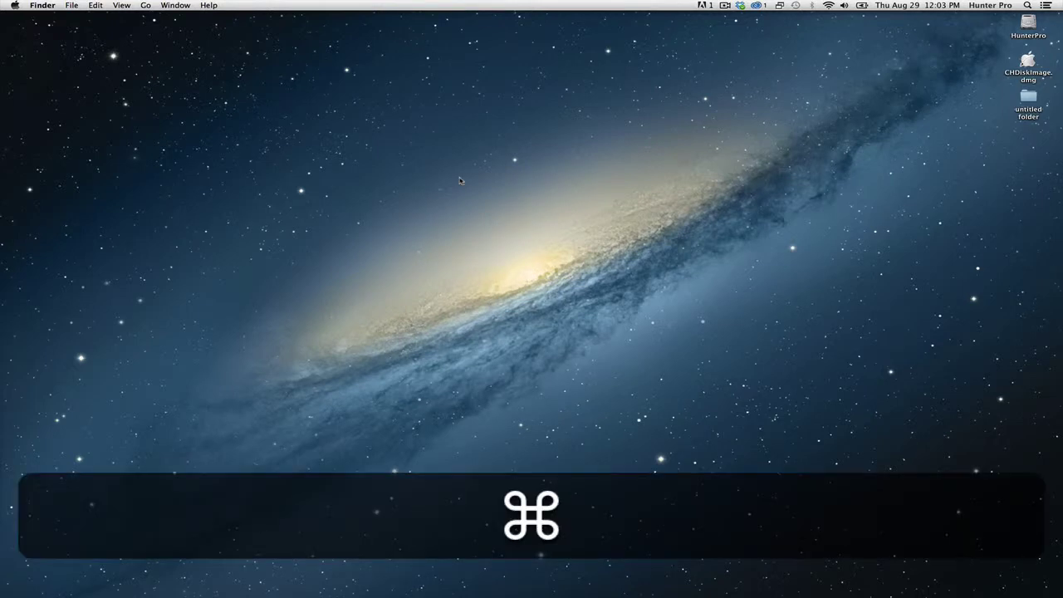
pyautogui.press('super+space')
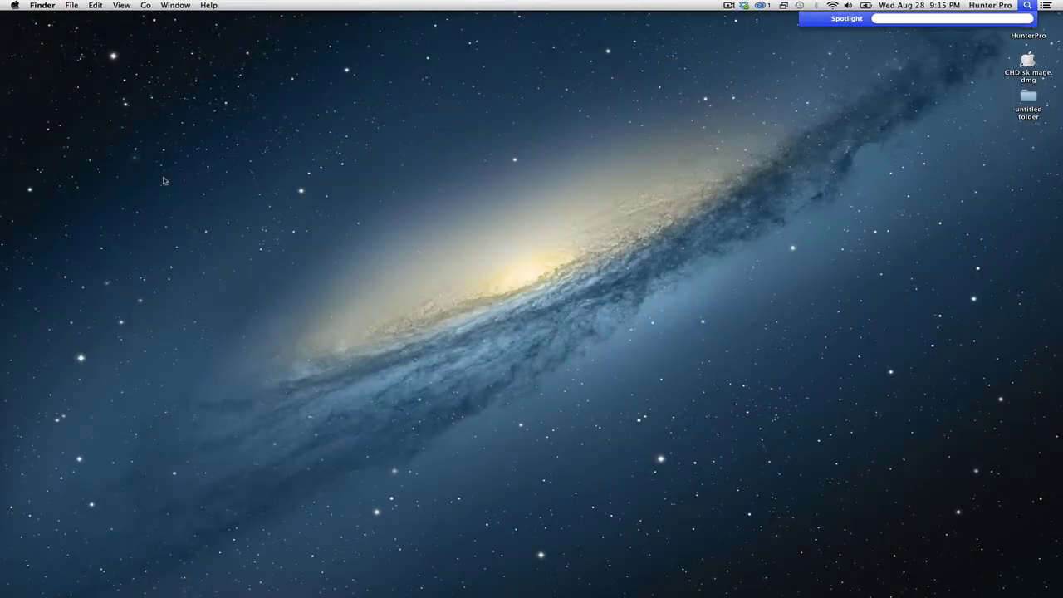
pyautogui.write('macnew')
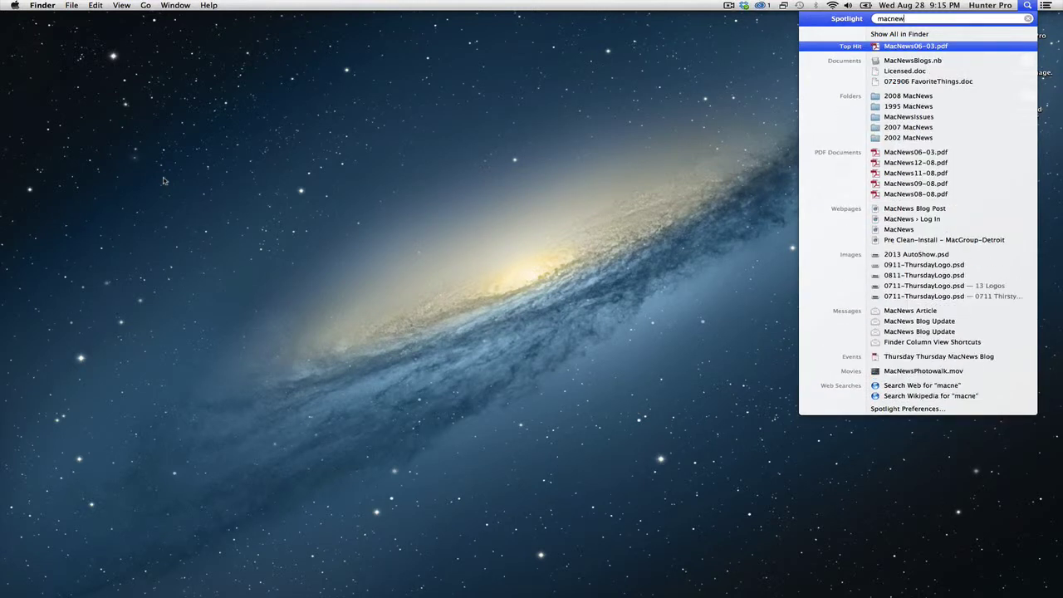
pyautogui.write('s')
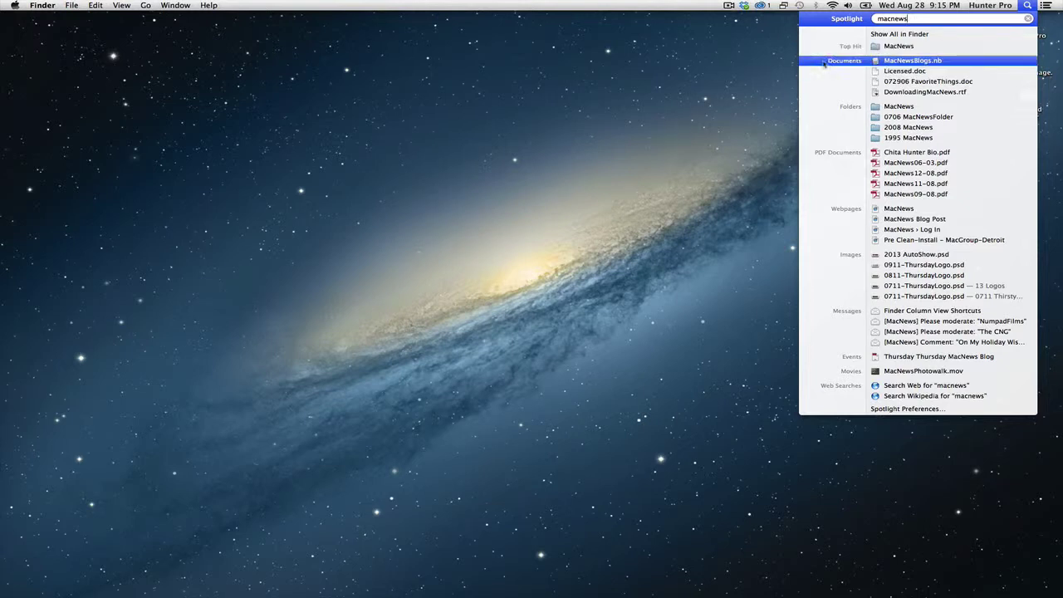
# - Preview the MacNewsBlogs.nb and Licensed.doc search results, reading through the contents of Licensed.doc
pyautogui.moveTo(830, 60)
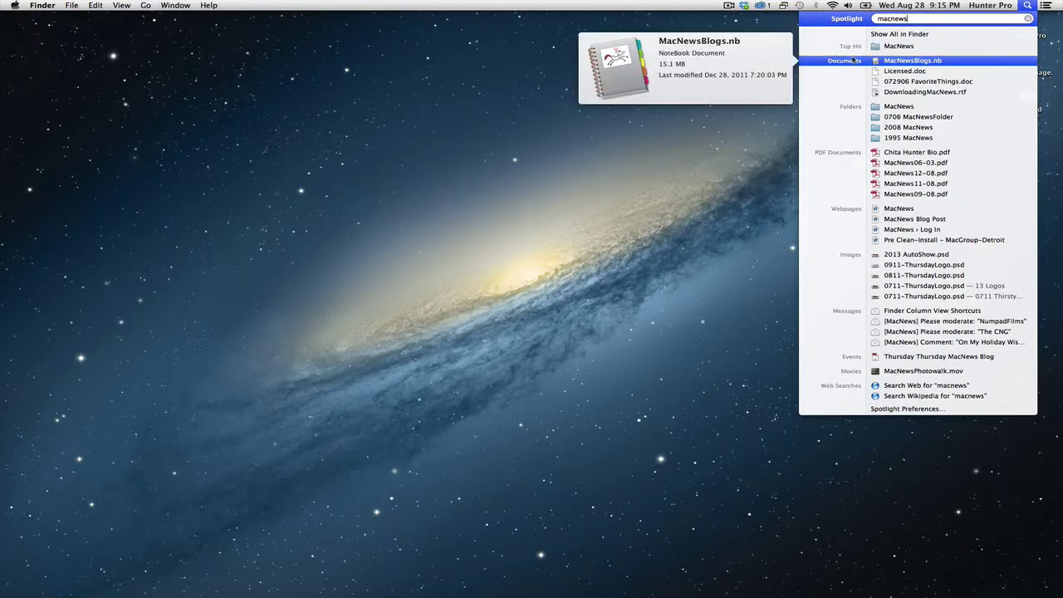
pyautogui.moveTo(874, 52)
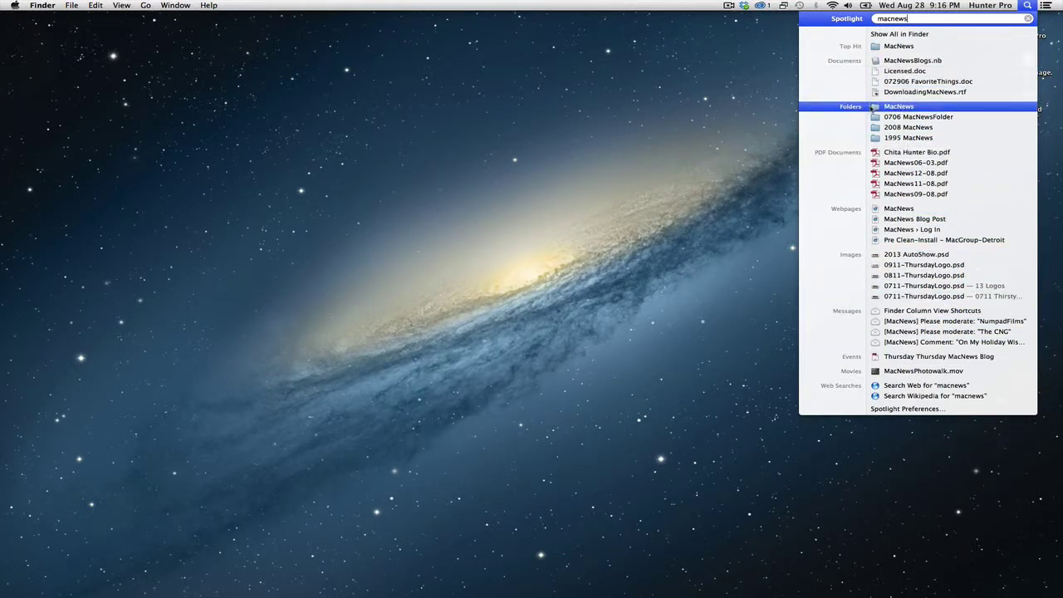
pyautogui.moveTo(895, 72)
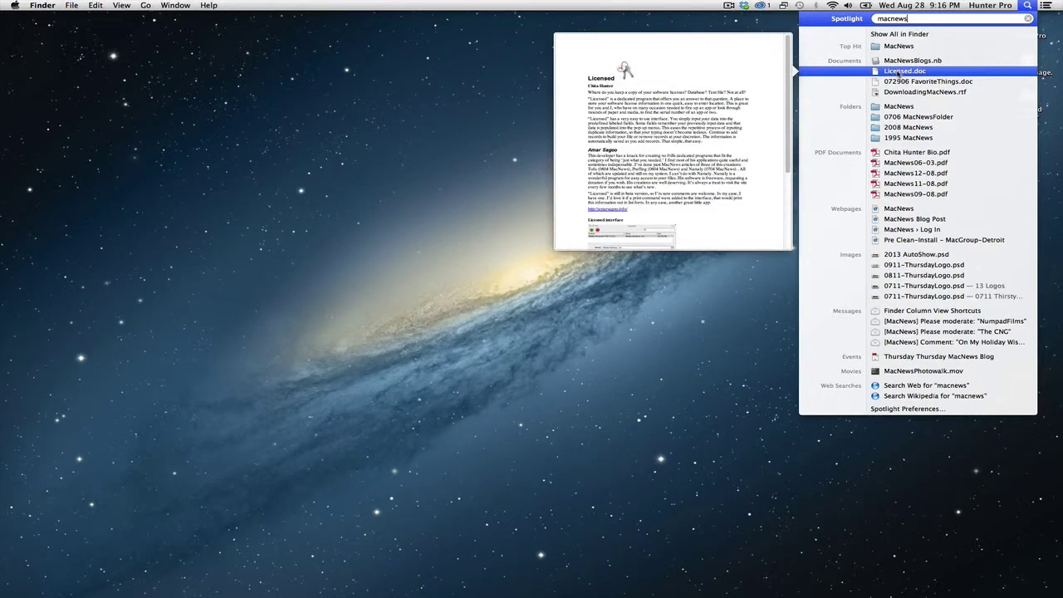
pyautogui.scroll(-5, 737, 126)
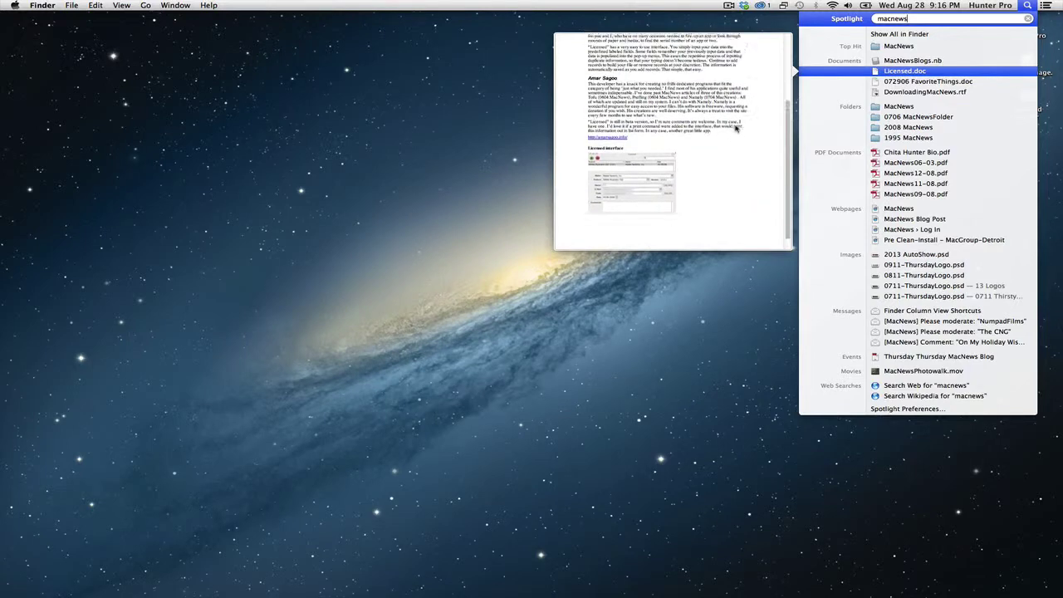
pyautogui.scroll(5, 734, 126)
pyautogui.scroll(-5, 735, 127)
pyautogui.scroll(5, 735, 126)
# - Preview DownloadingMacNews.rtf and the MacNews folder among the search results, and show where the search term matches the folder
pyautogui.moveTo(869, 91)
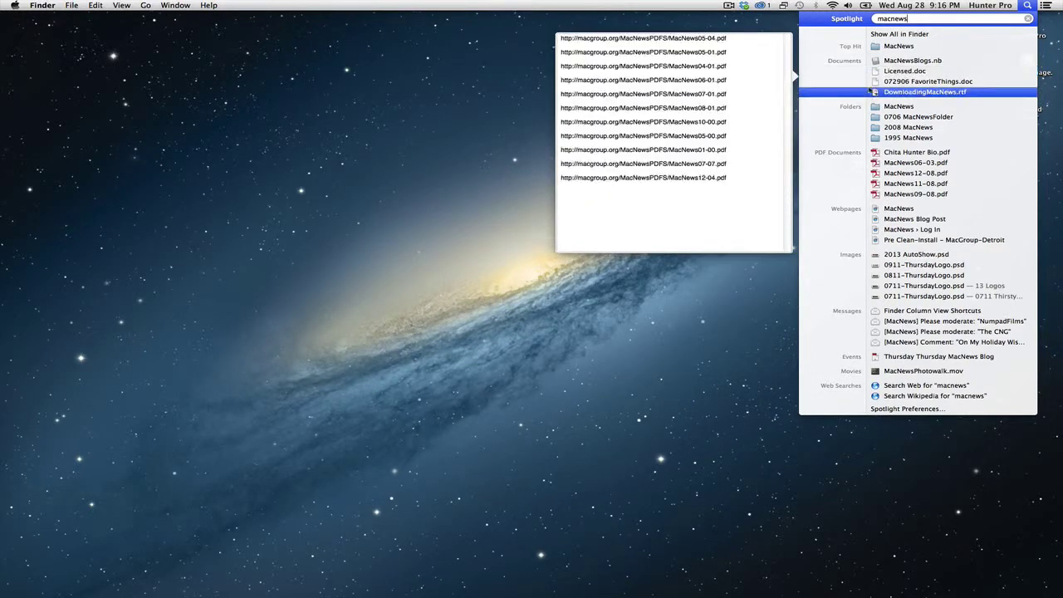
pyautogui.moveTo(904, 108)
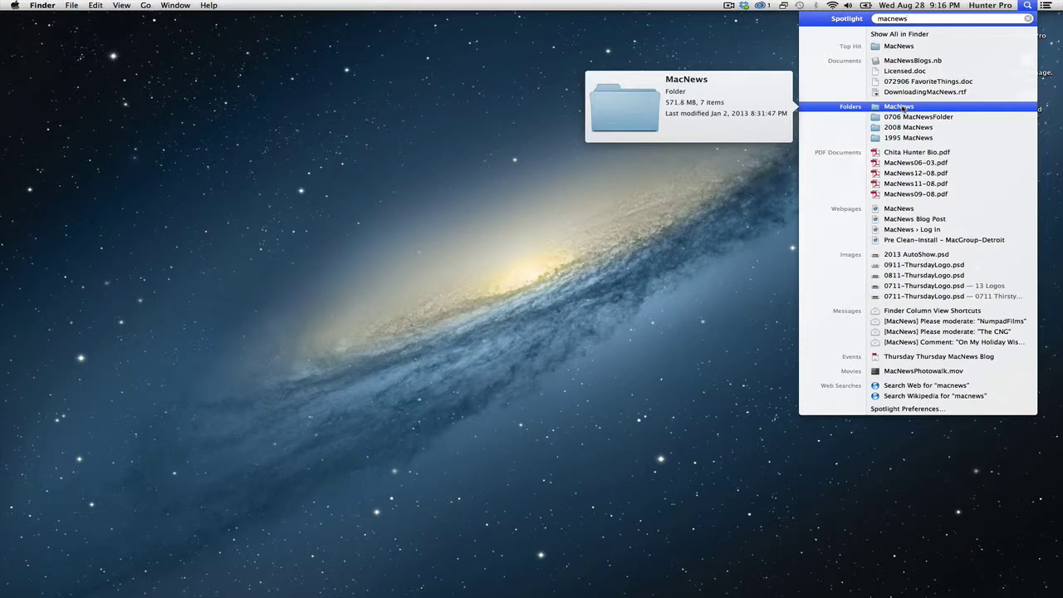
pyautogui.press('super')
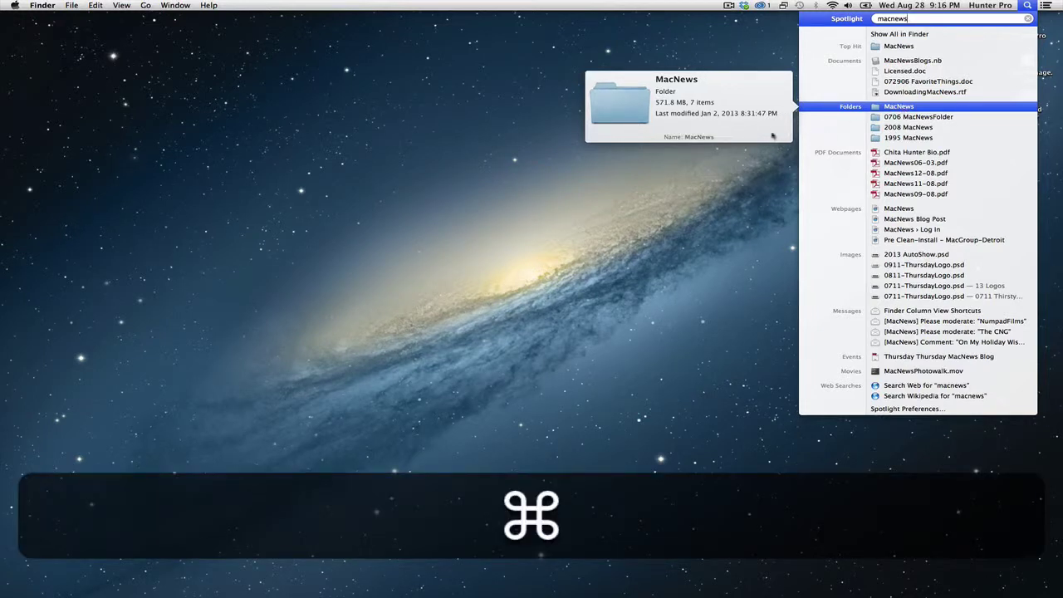
pyautogui.moveTo(725, 140)
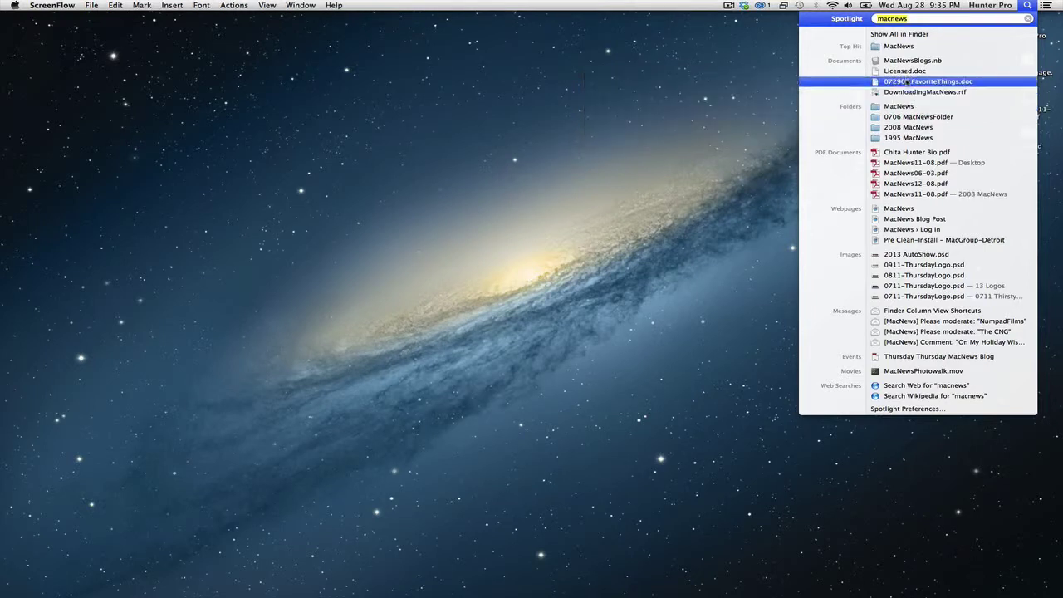
# - Preview Licensed.doc with its search-match details and reveal the file in its enclosing Finder folder
pyautogui.moveTo(909, 76)
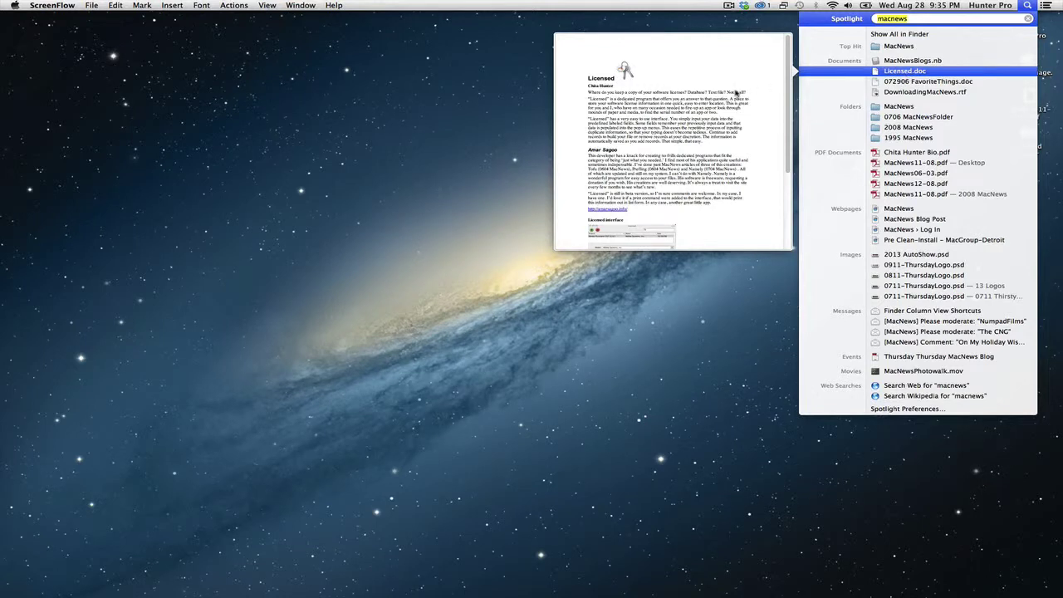
pyautogui.scroll(-3, 731, 100)
pyautogui.scroll(3, 727, 108)
pyautogui.press('super')
pyautogui.press('super')
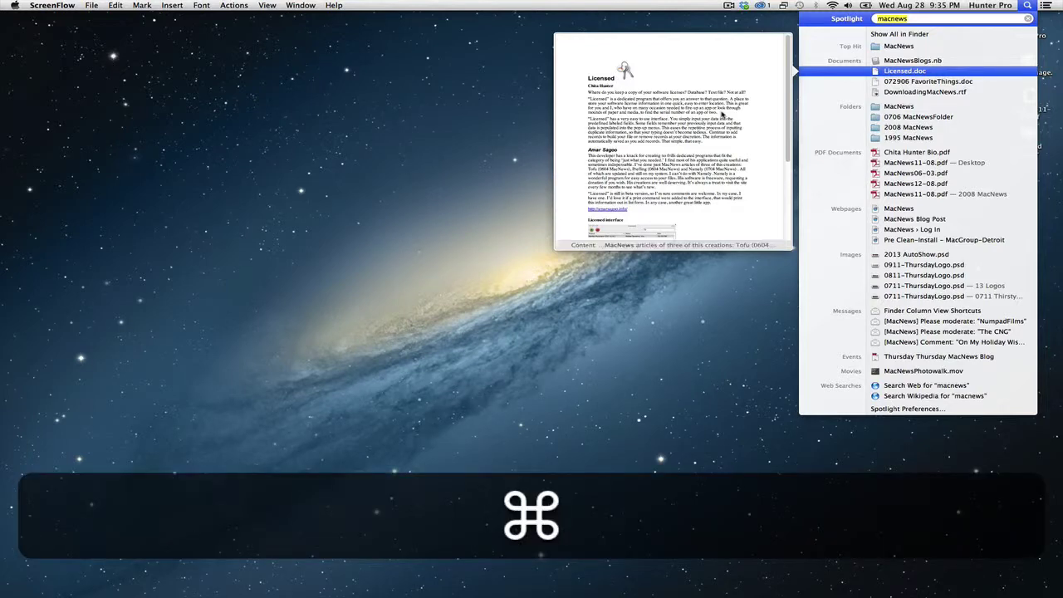
pyautogui.press('super+Return')
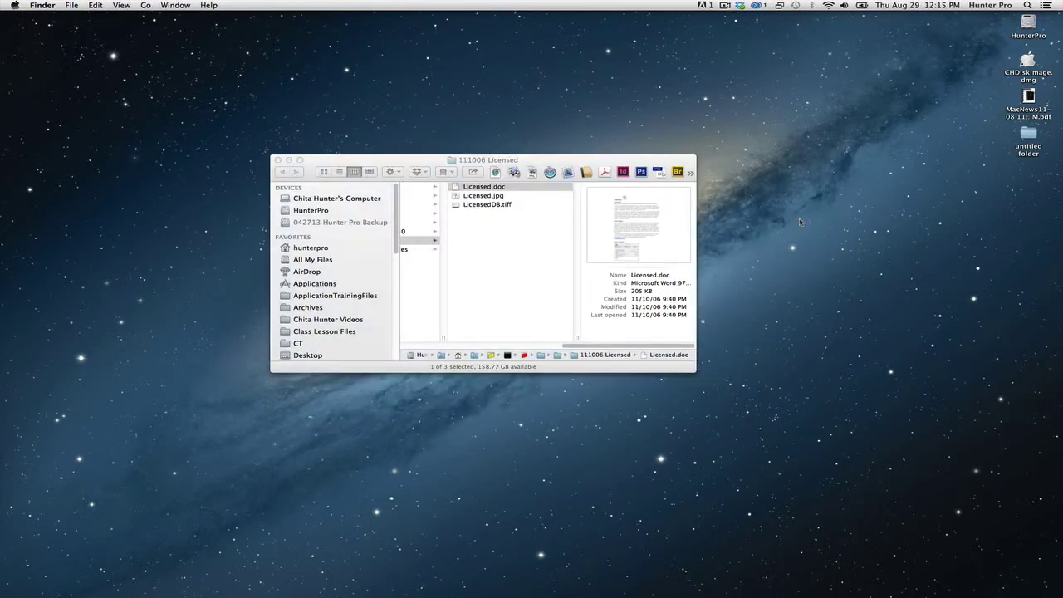
# - Copy MacNews06-03.pdf from the "macnews" Spotlight results to the desktop
pyautogui.press('super+space')
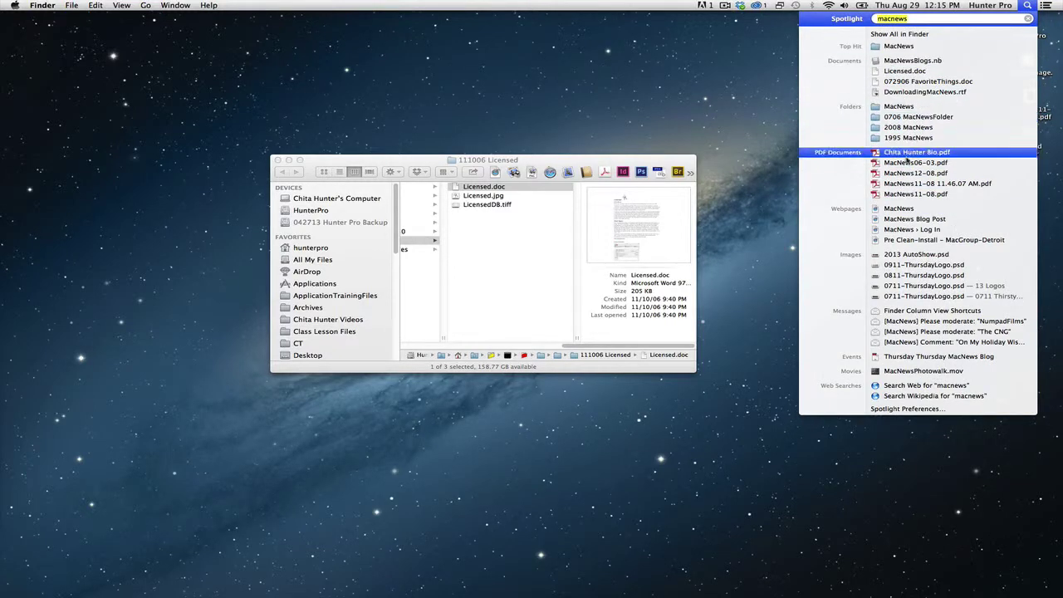
pyautogui.moveTo(913, 176)
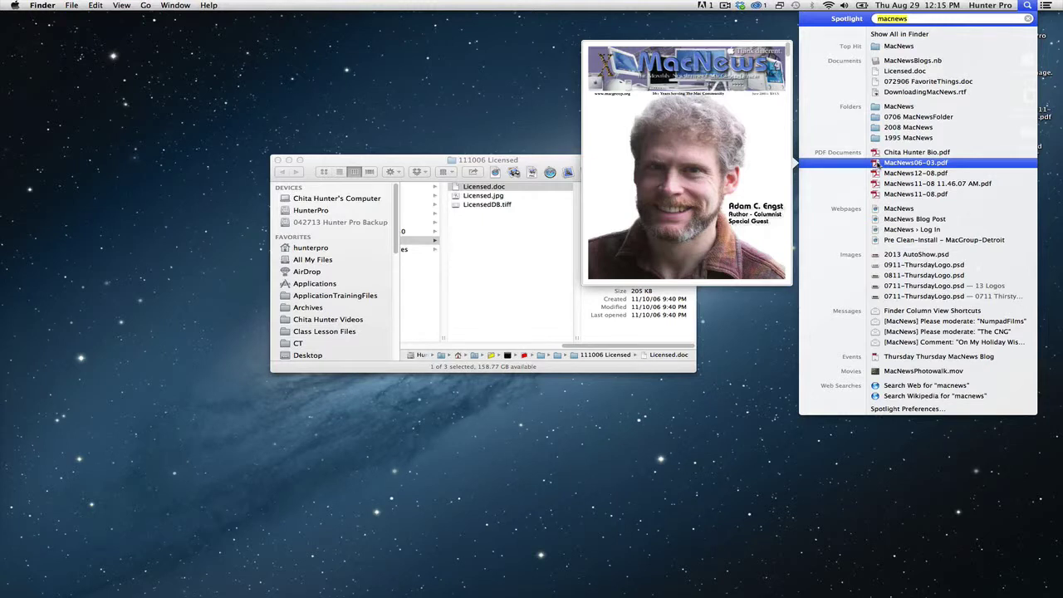
pyautogui.moveTo(877, 163); pyautogui.dragTo(751, 257)
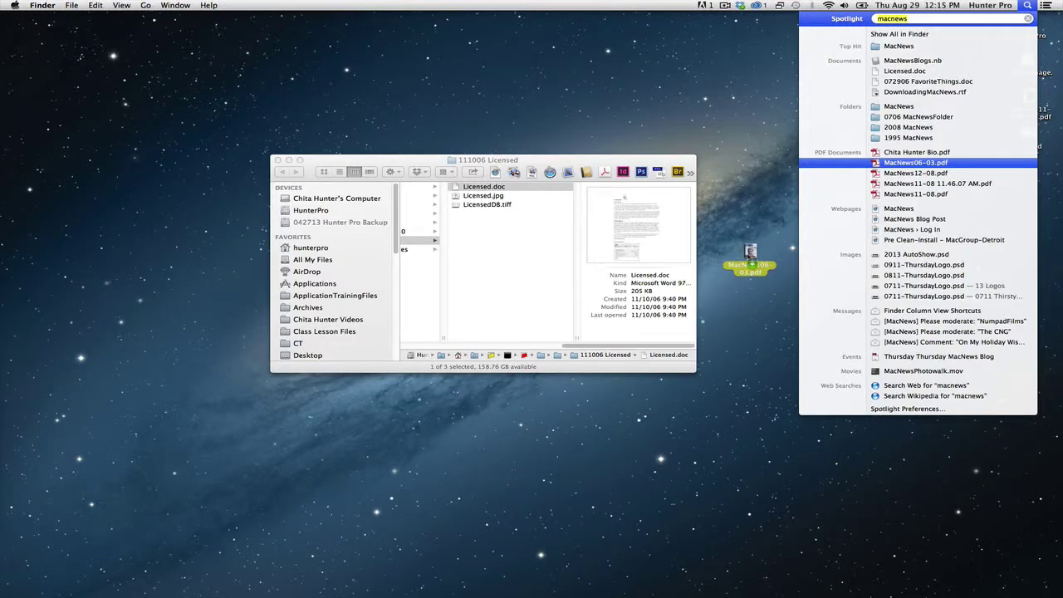
pyautogui.moveTo(751, 257); pyautogui.dragTo(750, 257)
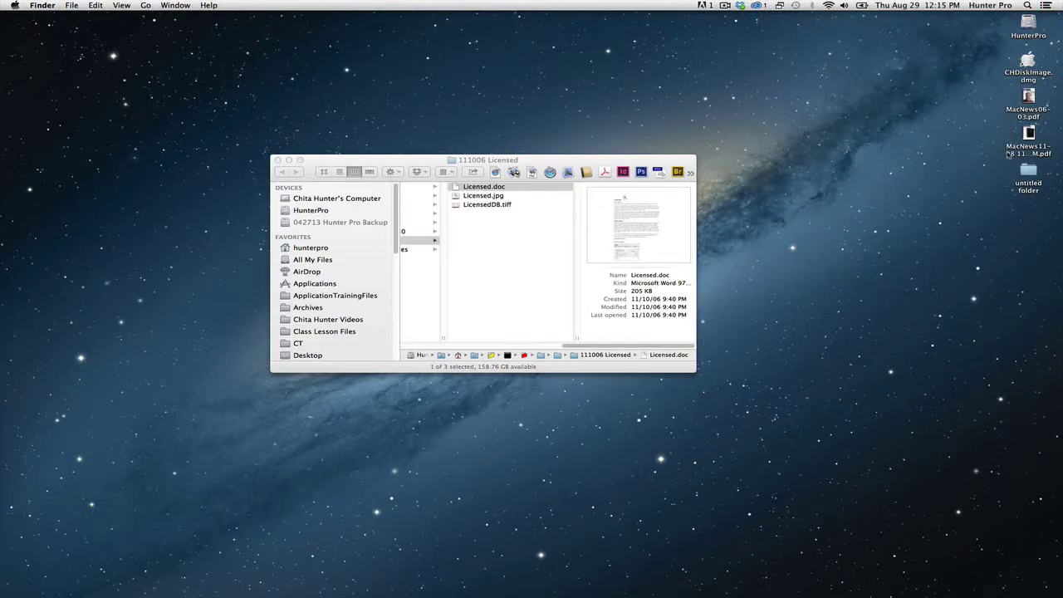
# - Preview the MacNews06-03.pdf copy on the desktop with Quick Look and close the preview
pyautogui.click(1032, 103)
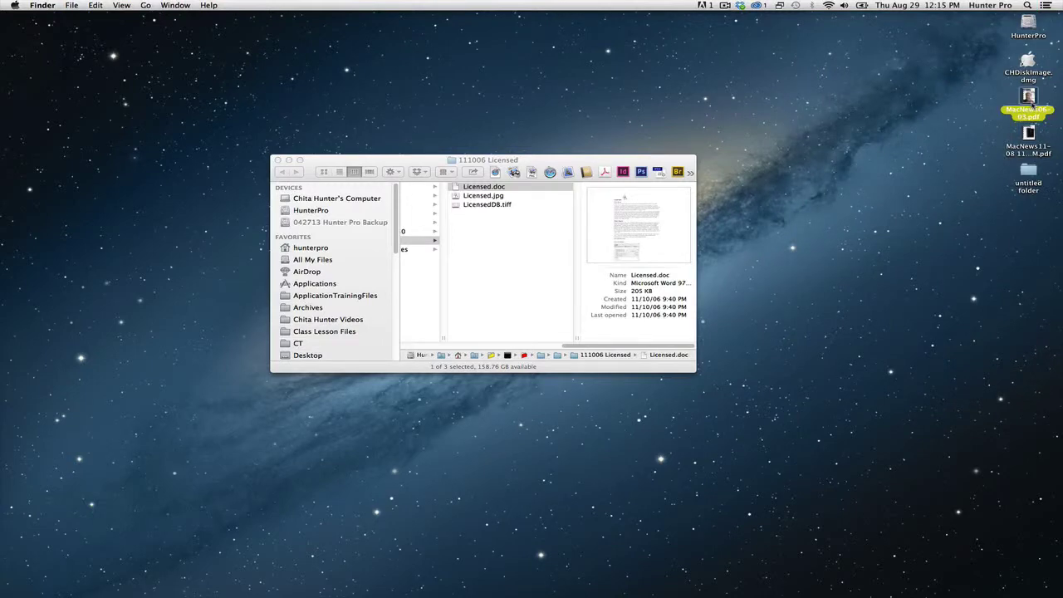
pyautogui.press('space')
pyautogui.press('space')
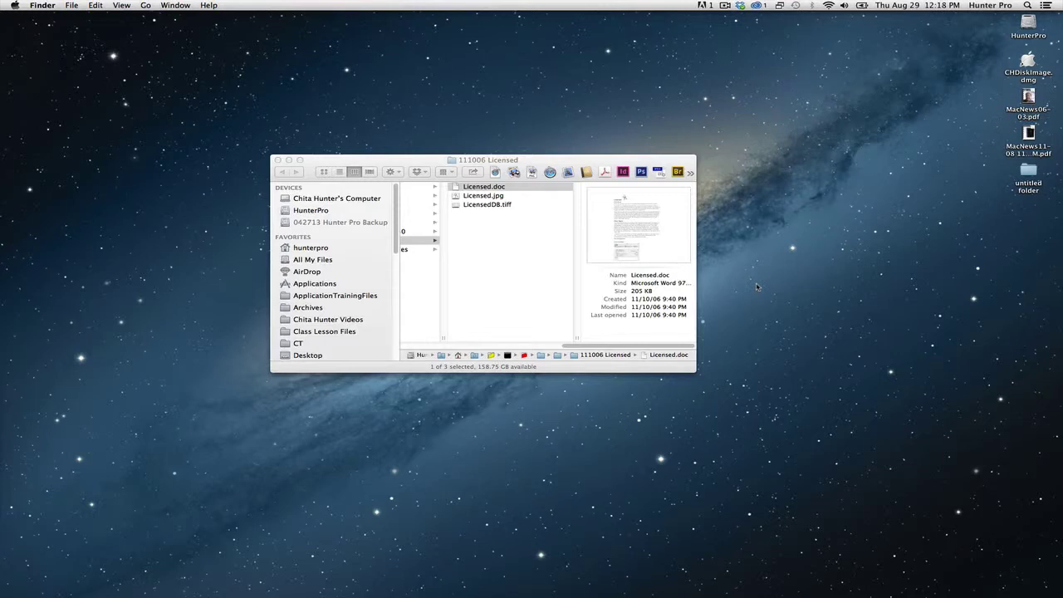
# - Copy the desktop's MacNews06-03.pdf from the Spotlight results into the open 111006 Licensed folder
pyautogui.press('super+space')
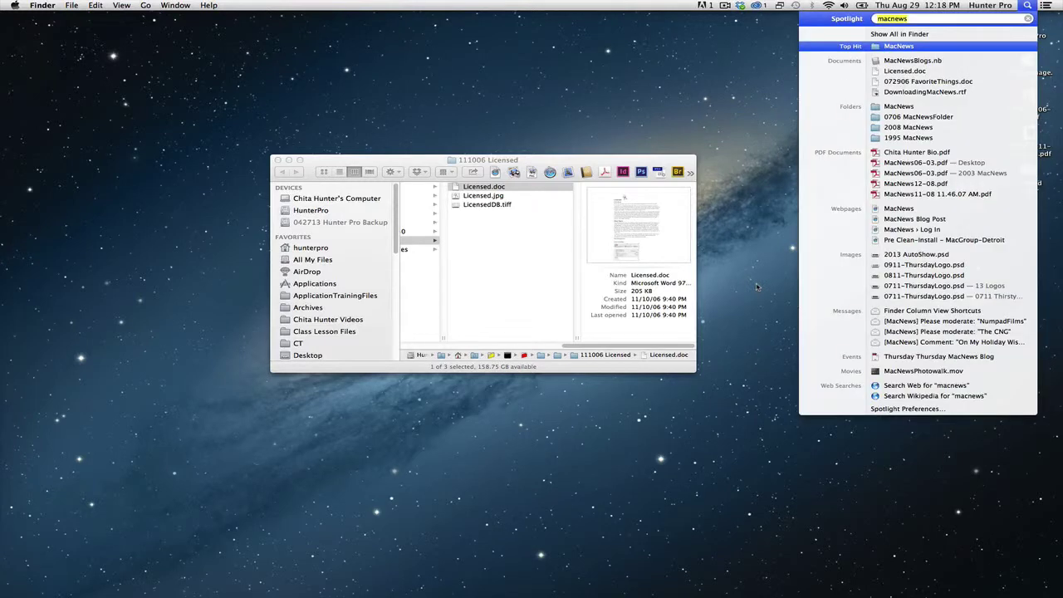
pyautogui.moveTo(895, 161)
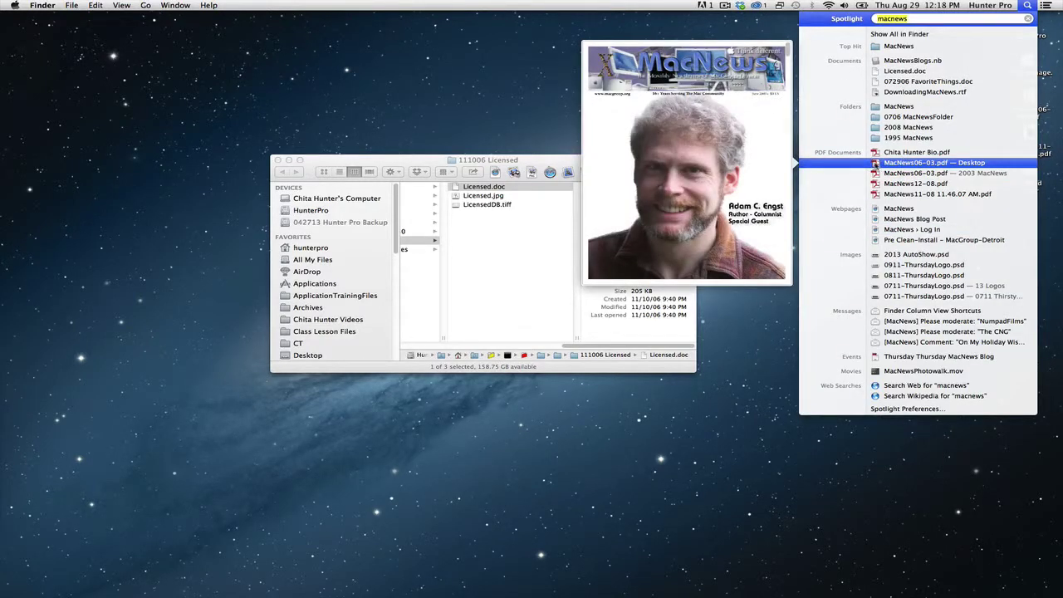
pyautogui.moveTo(875, 162); pyautogui.dragTo(489, 251)
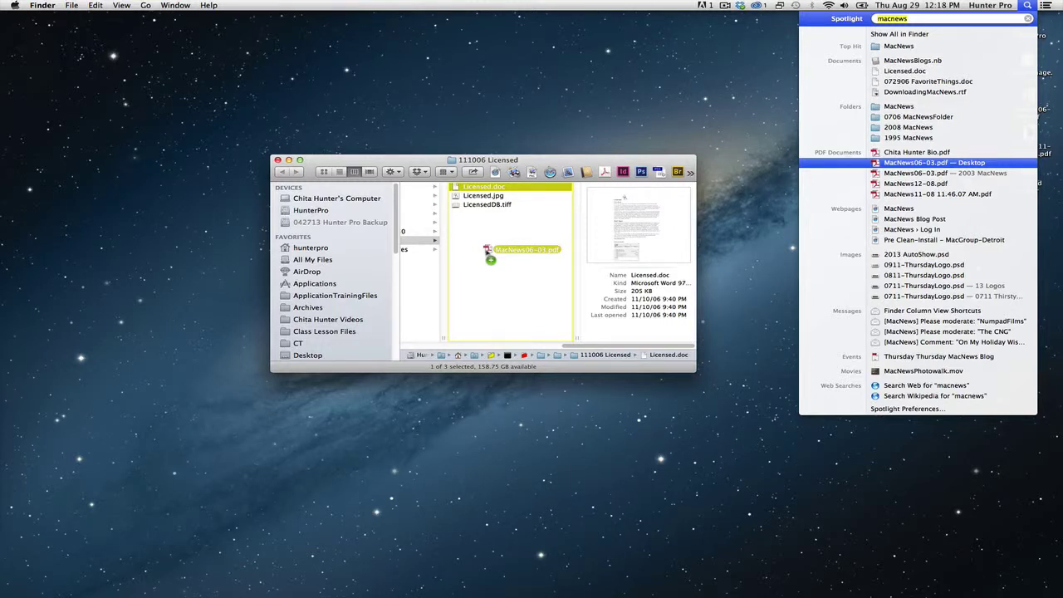
pyautogui.moveTo(489, 251); pyautogui.dragTo(488, 252)
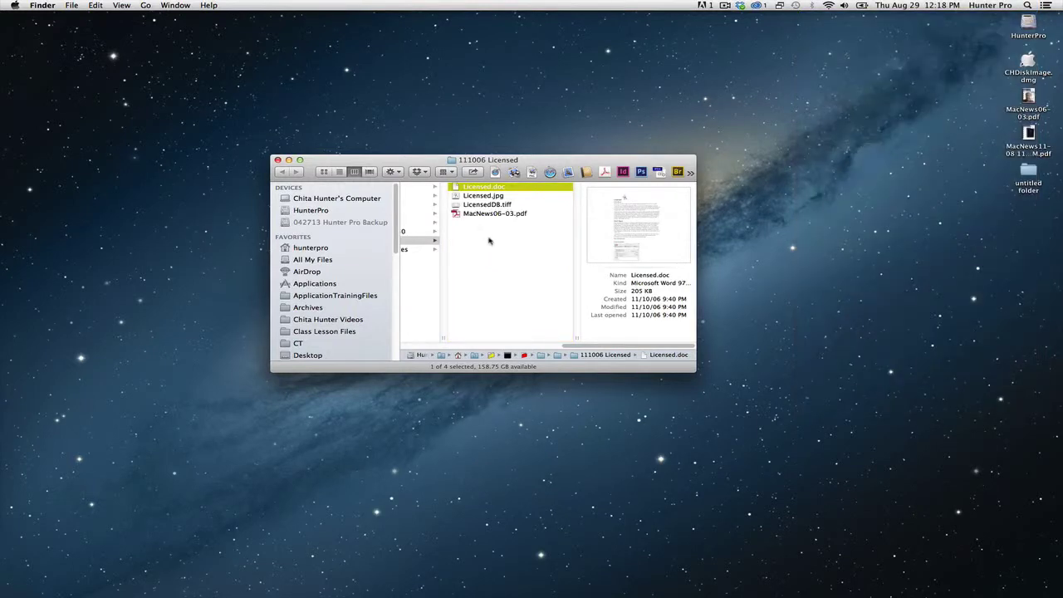
# - Preview MacNews06-03.pdf in the 111006 Licensed folder with Quick Look and close the preview
pyautogui.click(489, 213)
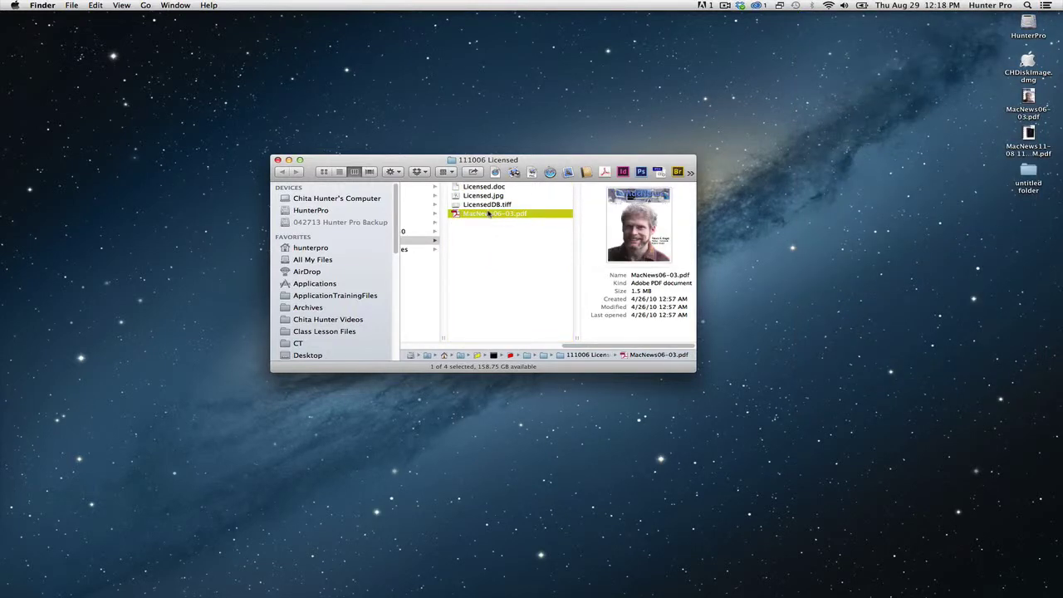
pyautogui.press('space')
pyautogui.press('space')
# - Restrict the Spotlight search to folders with "kind:folder macnews" and preview the 0613 MacNews Blog folder
pyautogui.press('super+space')
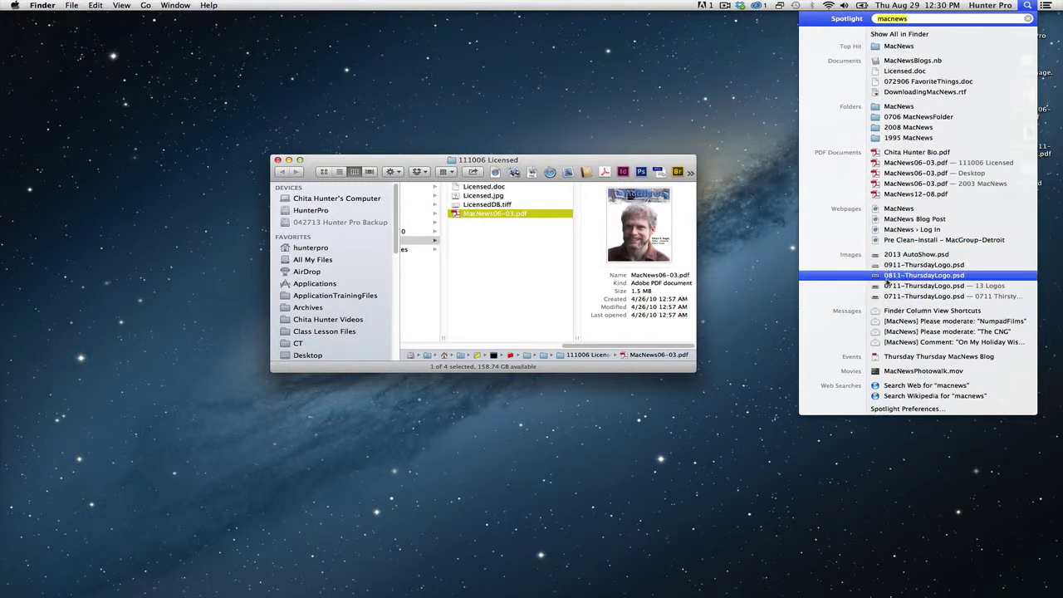
pyautogui.moveTo(911, 290)
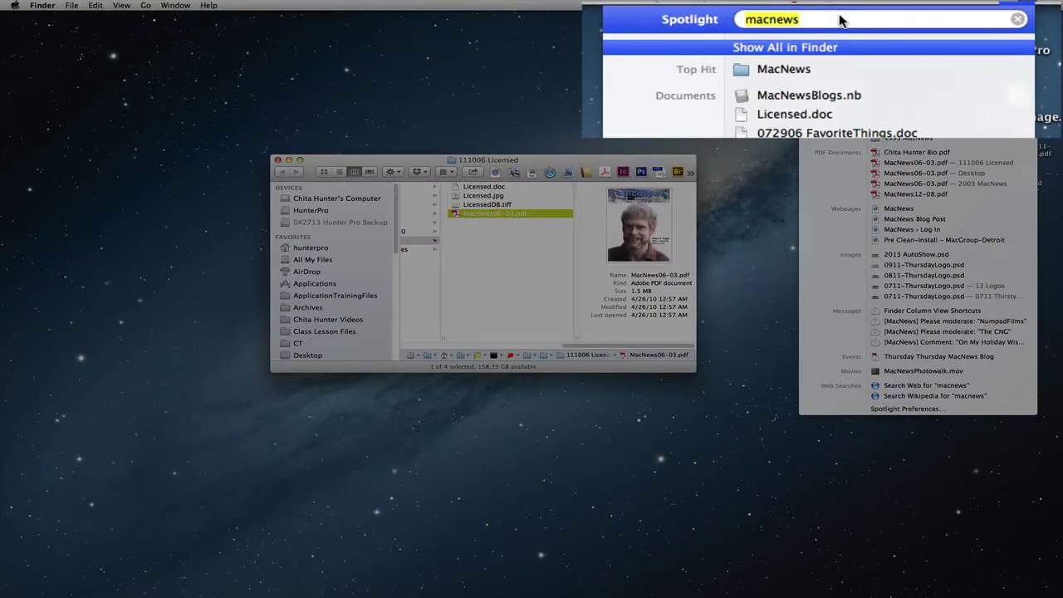
pyautogui.write('kind')
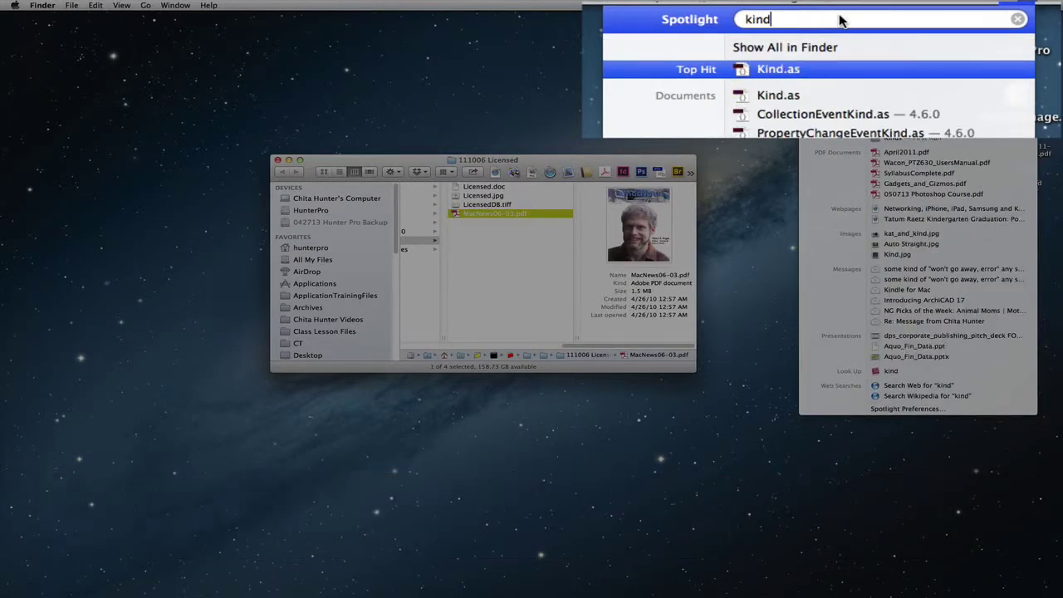
pyautogui.write(':')
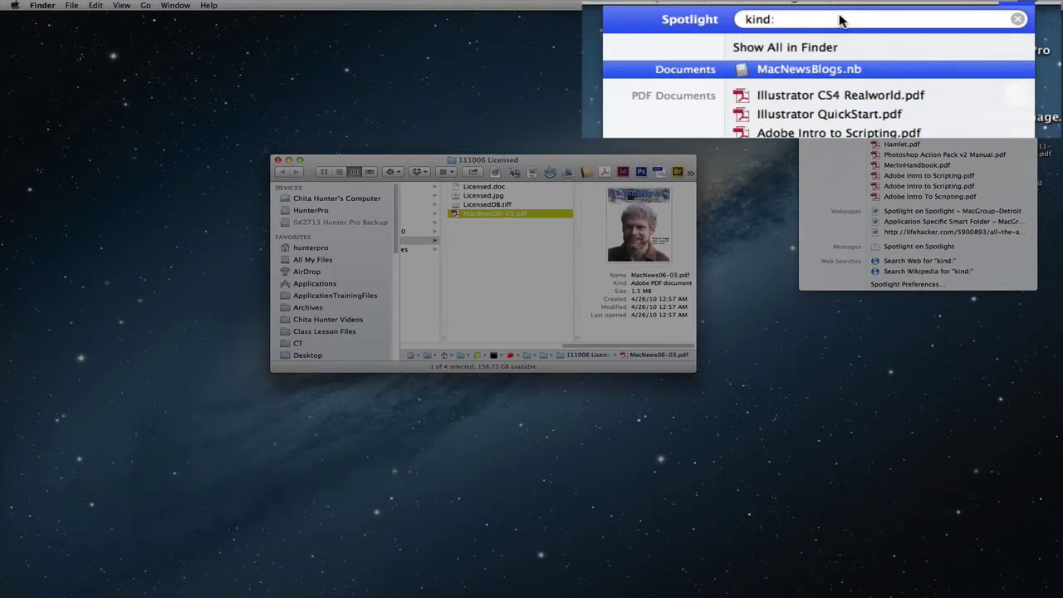
pyautogui.write('folder ')
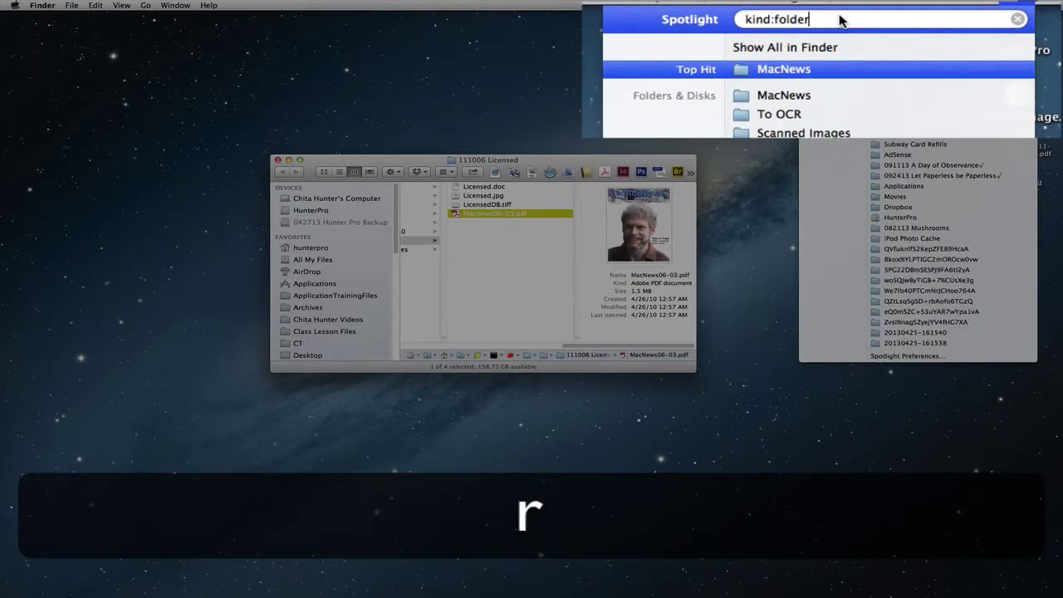
pyautogui.write('macn')
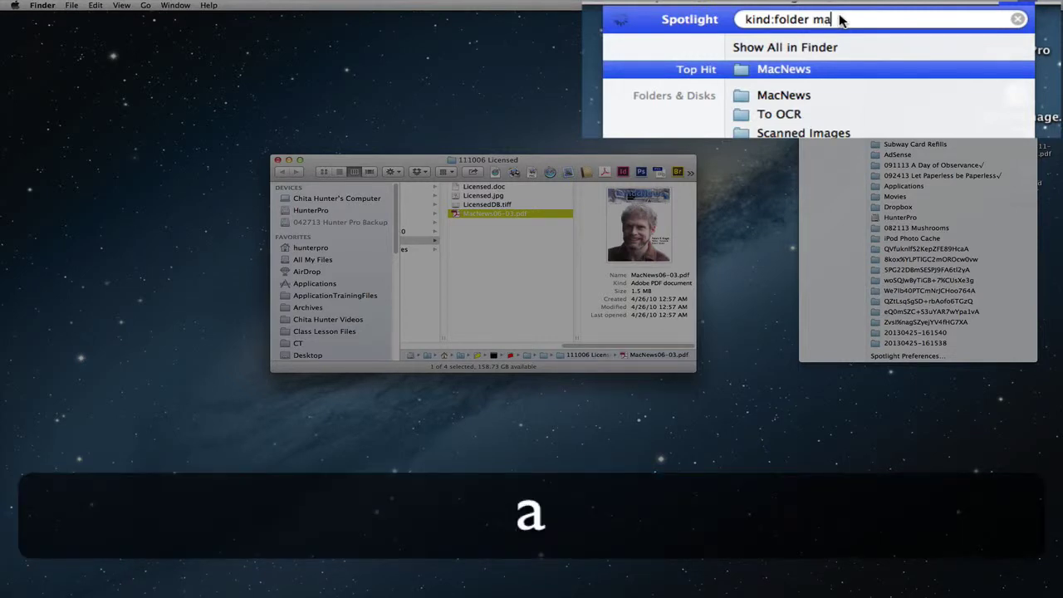
pyautogui.write('ews')
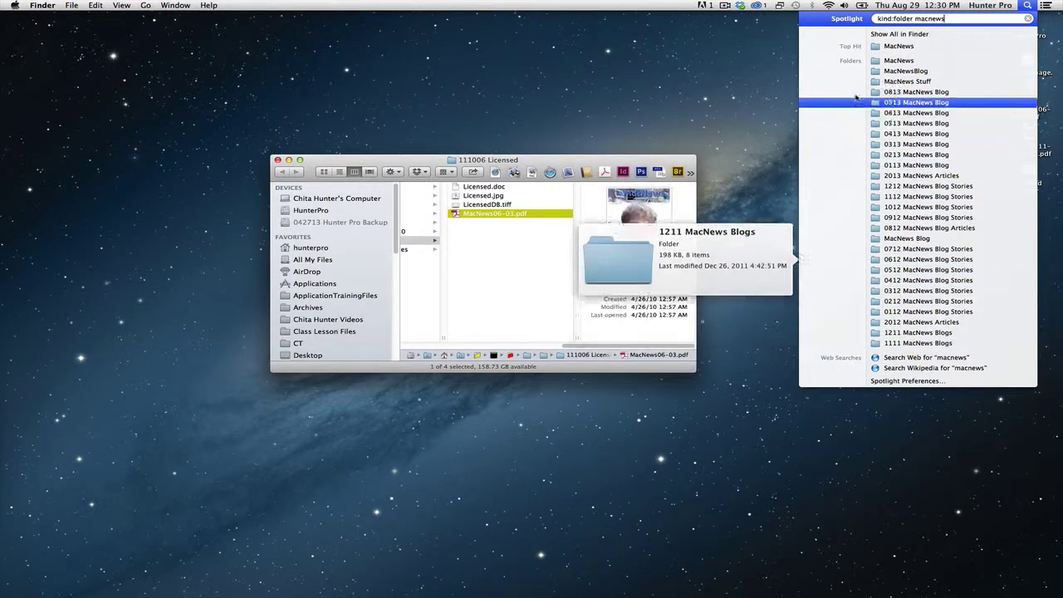
pyautogui.moveTo(888, 116)
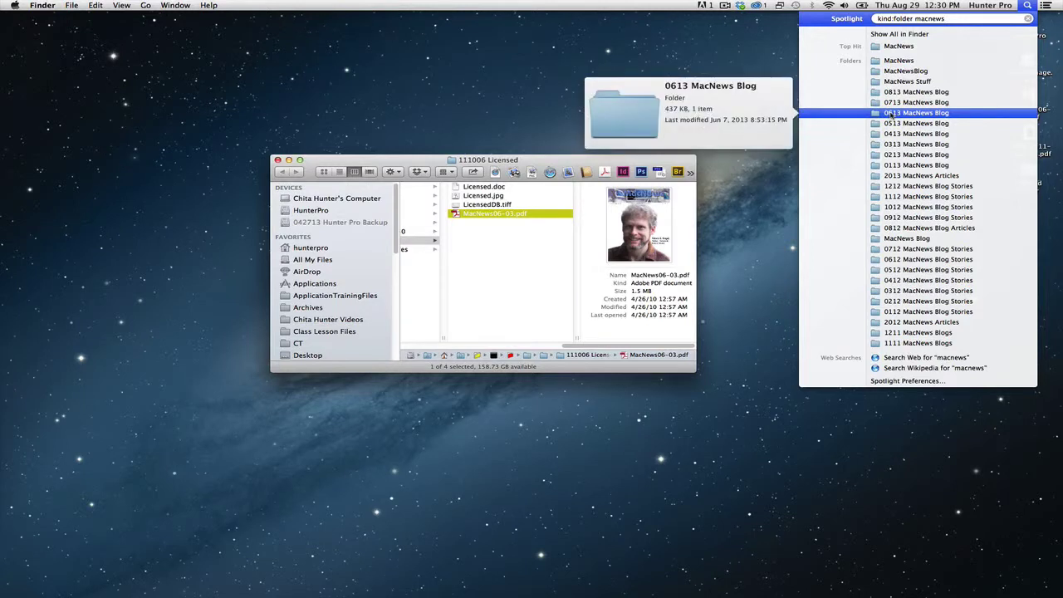